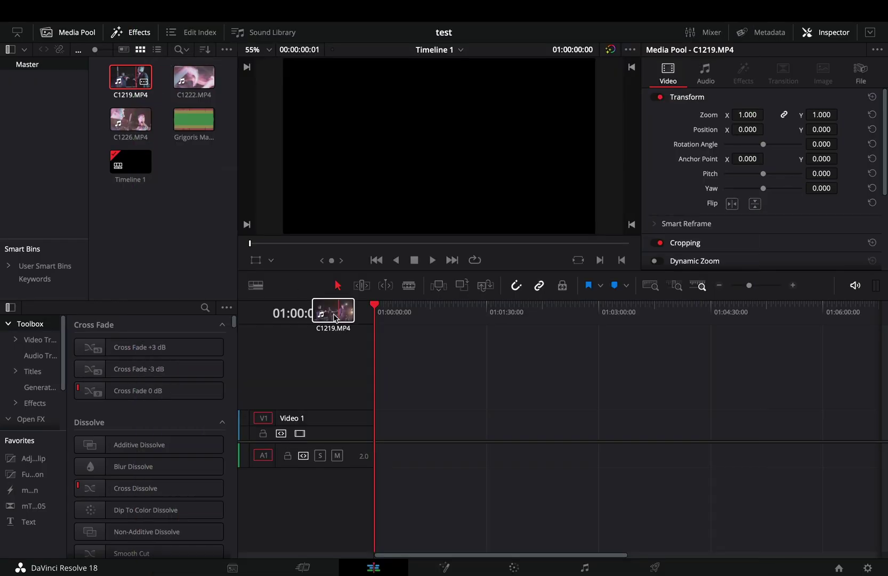
# Place C1219.MP4, C1226.MP4 and C1222.MP4 on three stacked video and audio tracks
pyautogui.moveTo(130, 76); pyautogui.dragTo(378, 430)
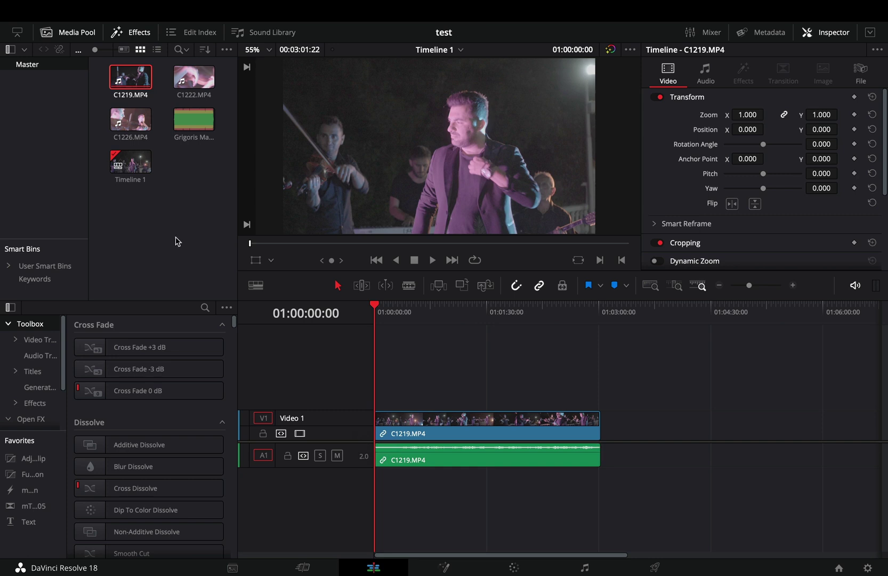
pyautogui.moveTo(131, 120)
pyautogui.mouseDown()
pyautogui.moveTo(331, 267)
pyautogui.moveTo(378, 392)
pyautogui.mouseUp()
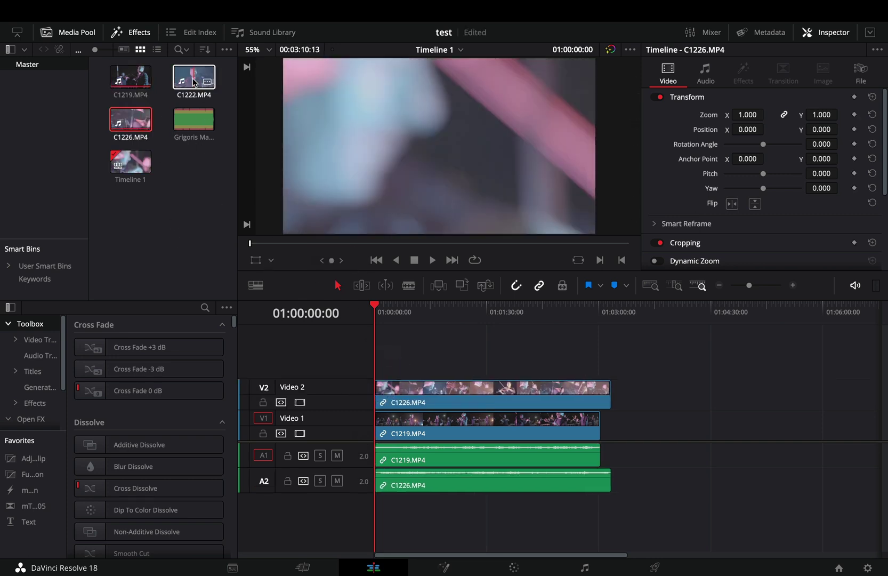
pyautogui.moveTo(194, 76); pyautogui.dragTo(377, 363)
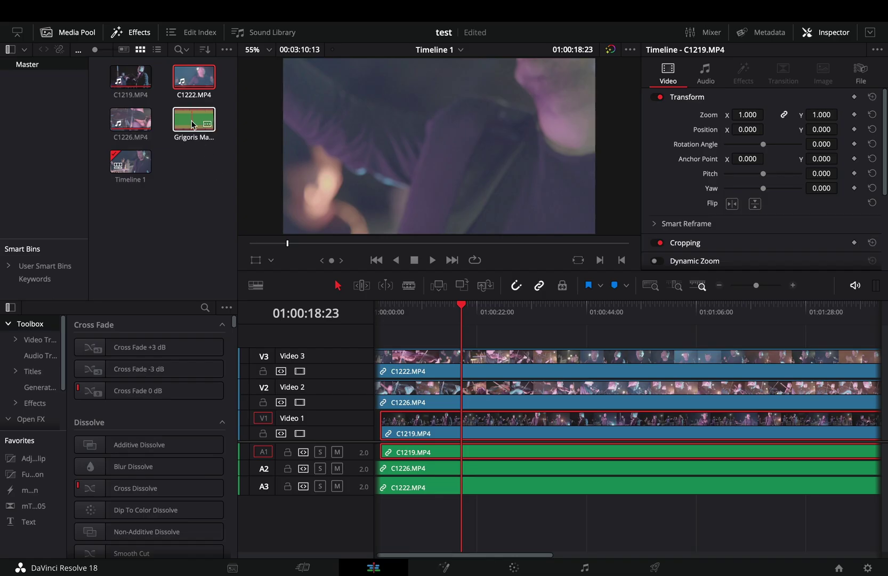
# Put the Grigoris Markelis song on A4 and auto-align all clips to it by waveform
pyautogui.moveTo(193, 124); pyautogui.dragTo(374, 512)
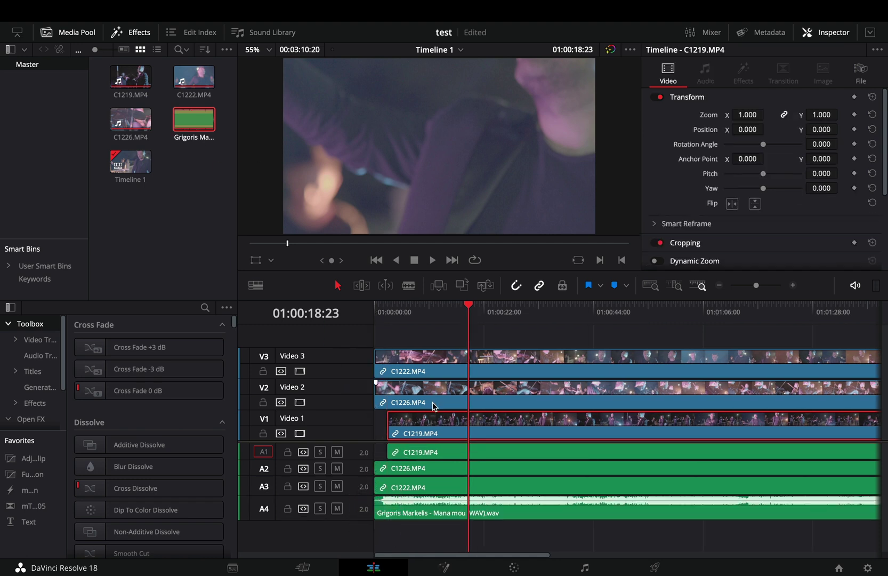
pyautogui.hotkey('shift', 'z')
pyautogui.moveTo(687, 340); pyautogui.dragTo(565, 547)
pyautogui.rightClick(511, 513)
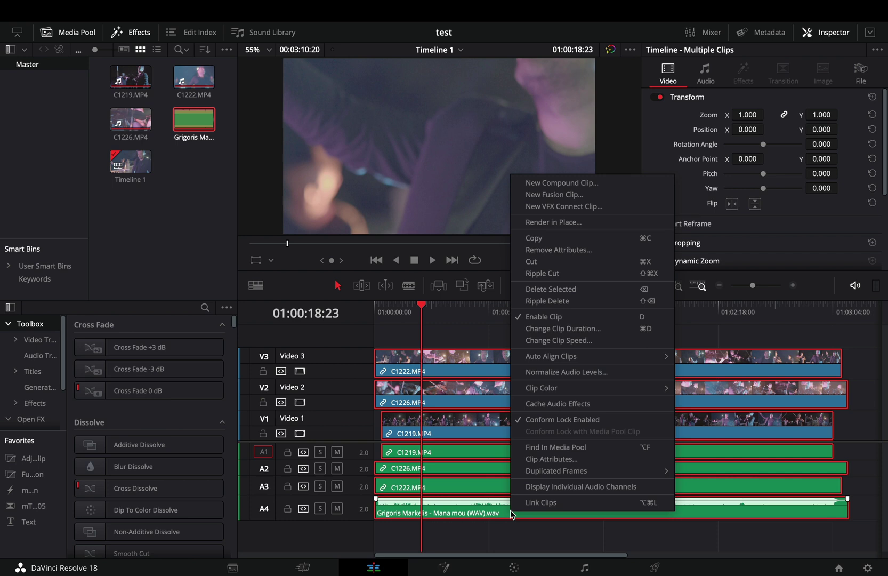
pyautogui.moveTo(550, 356)
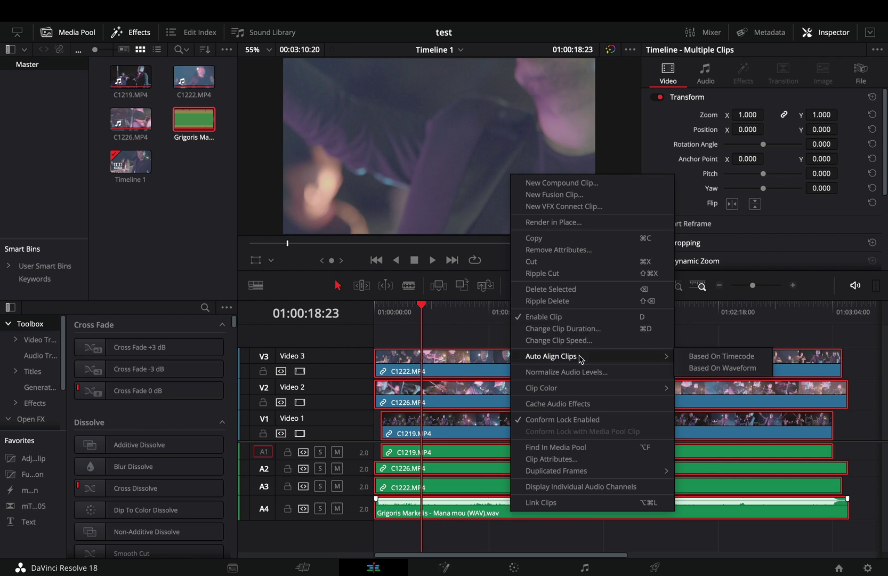
pyautogui.click(721, 368)
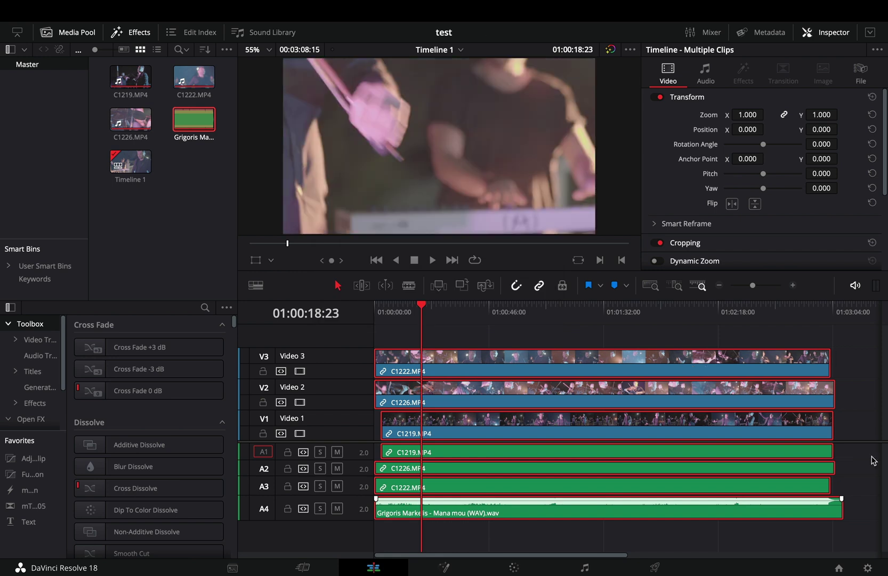
# Unlink C1226 and C1219 from their audio, then delete the camera audio on A1–A3
pyautogui.click(826, 487)
pyautogui.rightClick(770, 467)
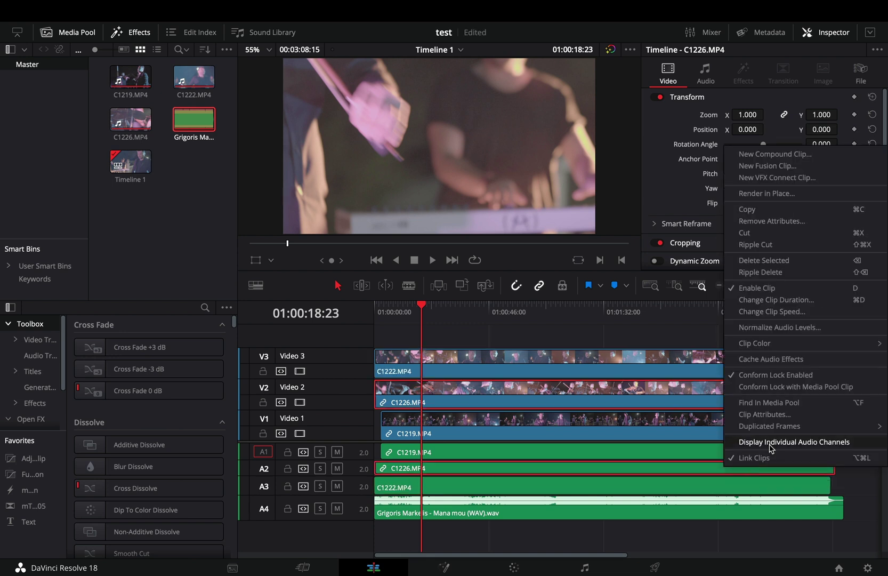
pyautogui.click(770, 456)
pyautogui.rightClick(660, 448)
pyautogui.click(690, 449)
pyautogui.moveTo(857, 448)
pyautogui.mouseDown()
pyautogui.moveTo(787, 474)
pyautogui.moveTo(787, 487)
pyautogui.mouseUp()
pyautogui.press('BackSpace')
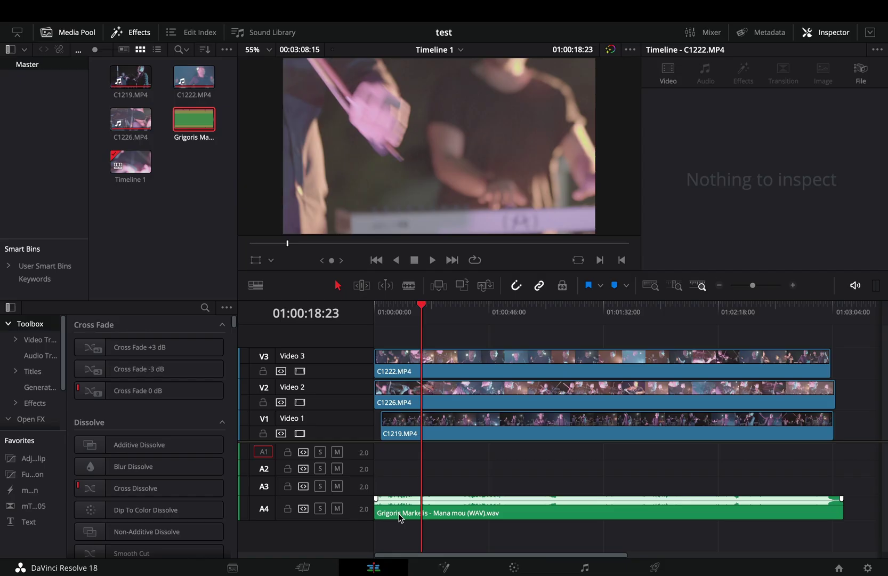